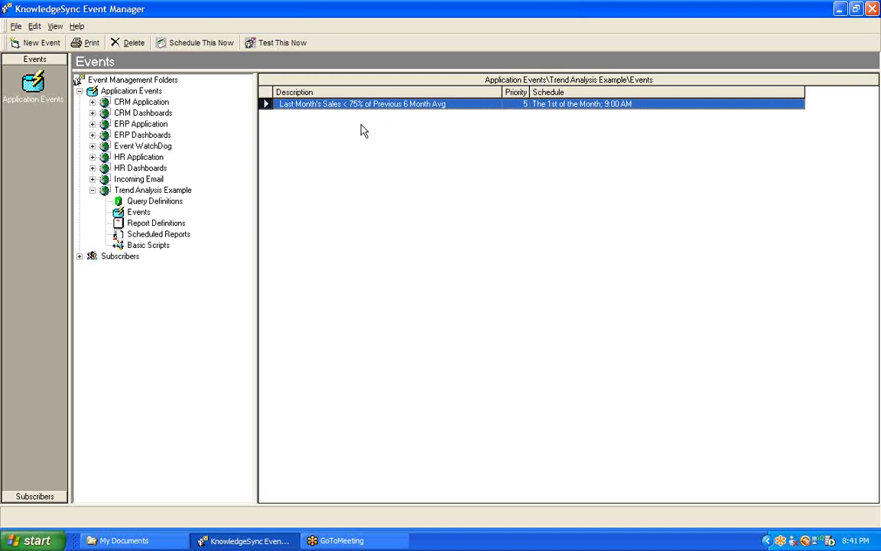
- Review the four queries attached to the event "Last Month's Sales < 75% of Previous 6 Month Avg", and close the event without saving
double_click(350, 105)
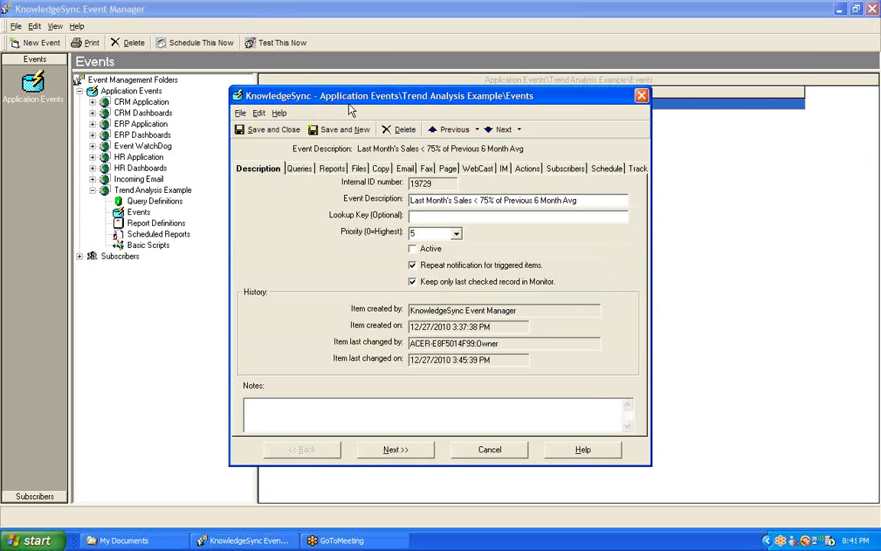
left_click(300, 169)
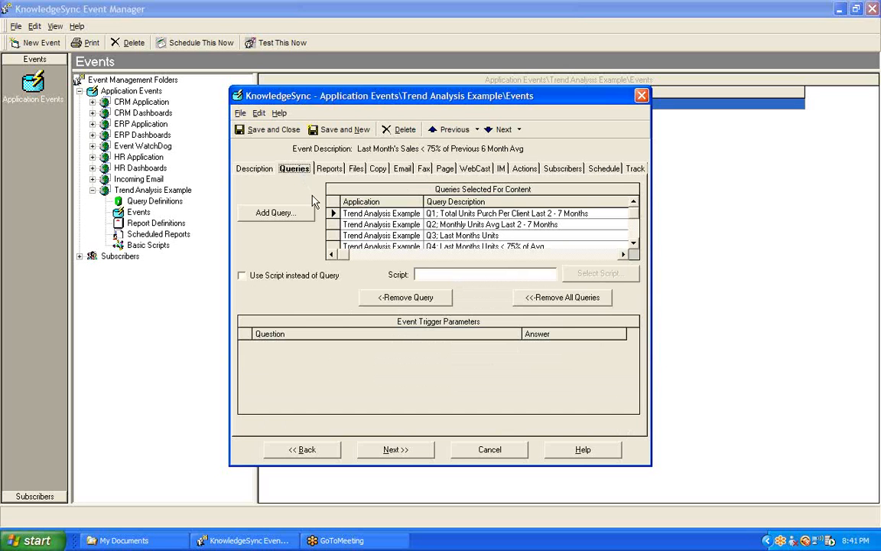
left_click(335, 213)
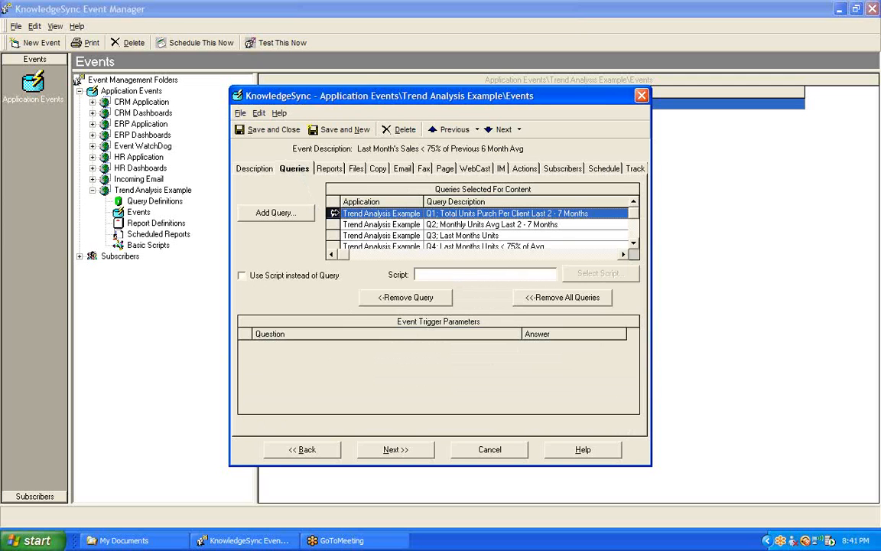
left_click(333, 224, "ctrl")
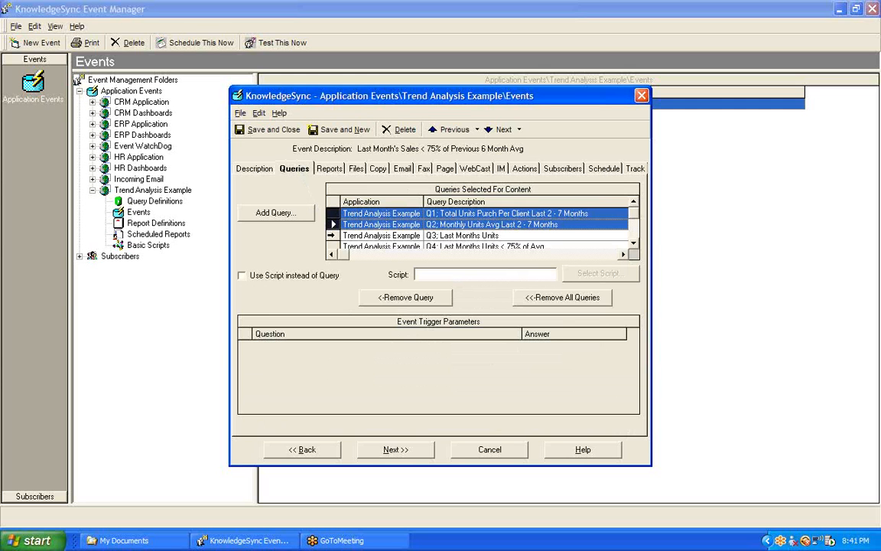
left_click(333, 235, "ctrl")
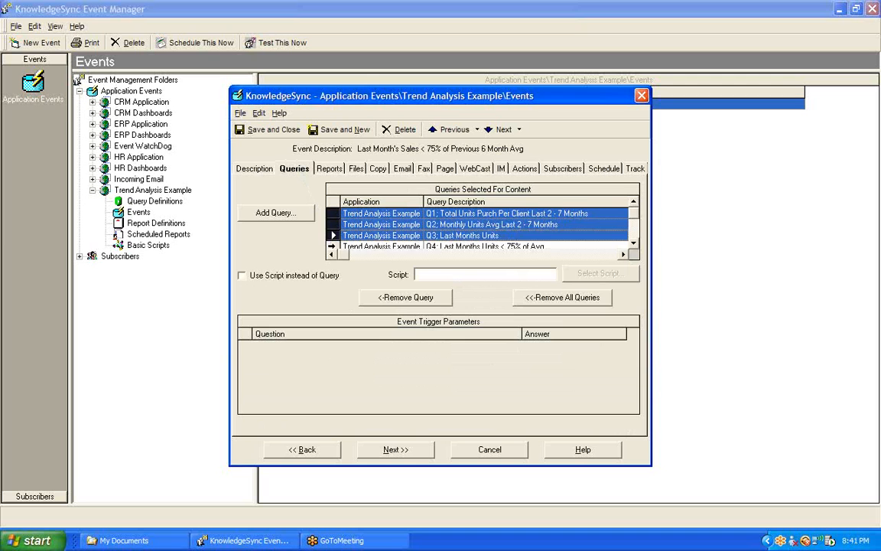
left_click(383, 247, "ctrl")
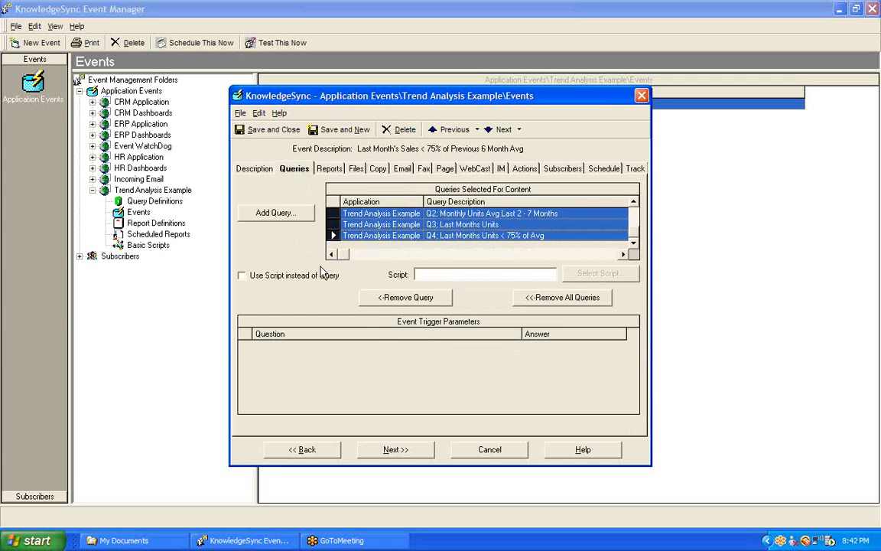
left_click(487, 450)
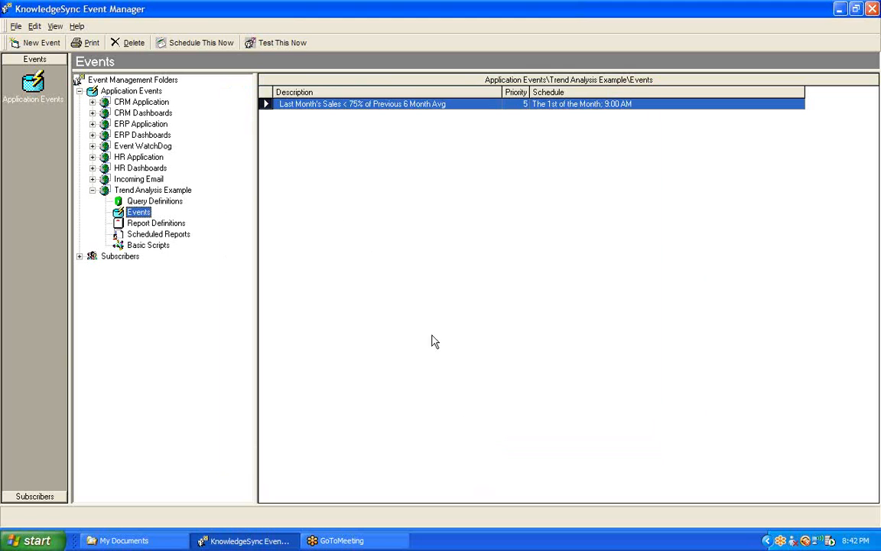
- Open query definition Q1 of the Trend Analysis Example and review its selected tables and table links
left_click(155, 201)
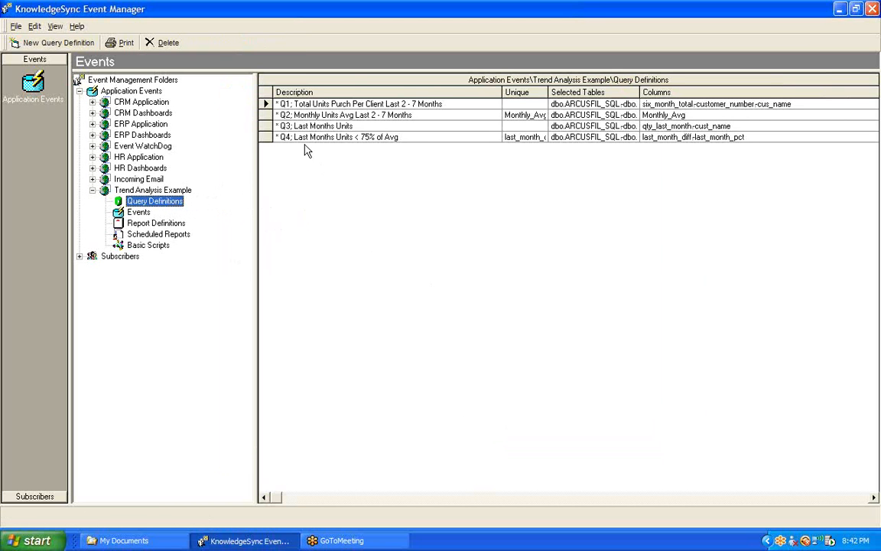
double_click(269, 104)
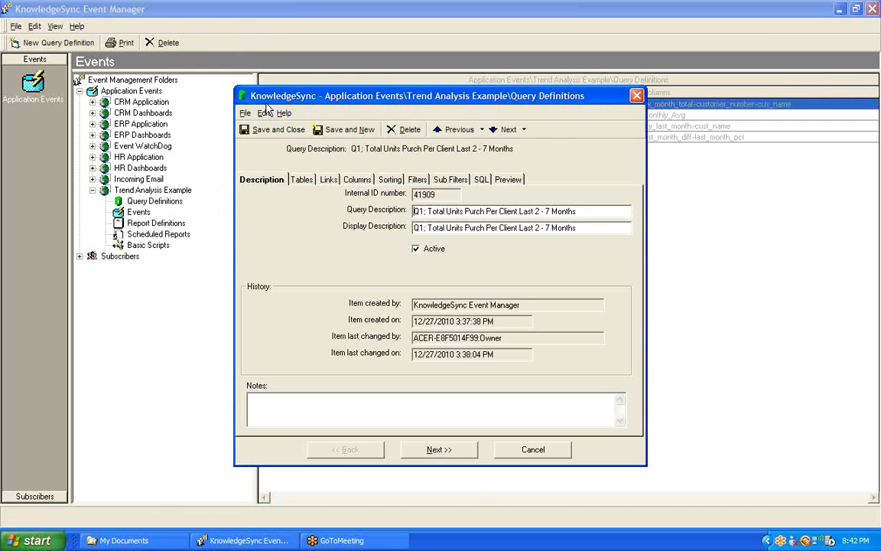
left_click(303, 180)
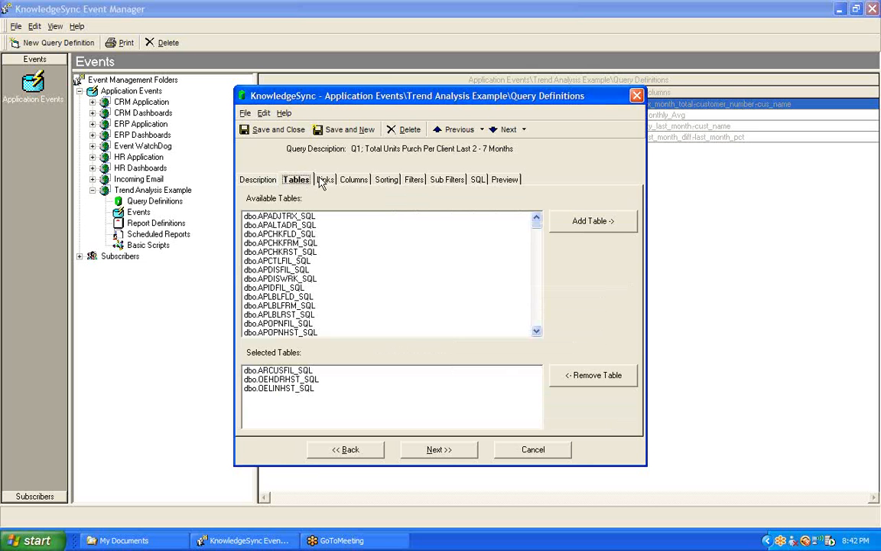
left_click(324, 182)
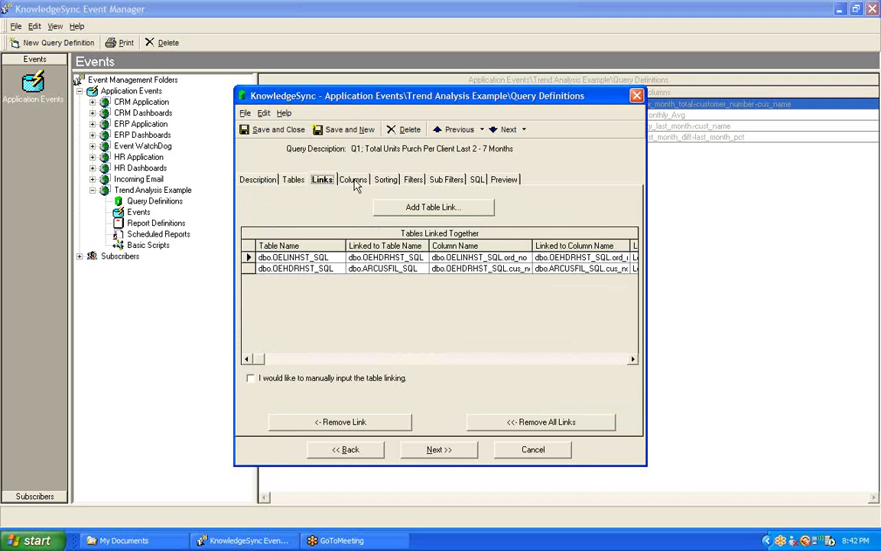
- Review Q1's selected columns, choosing Summarize among the column types for qty_to_ship and highlighting the cus_no column
left_click(355, 184)
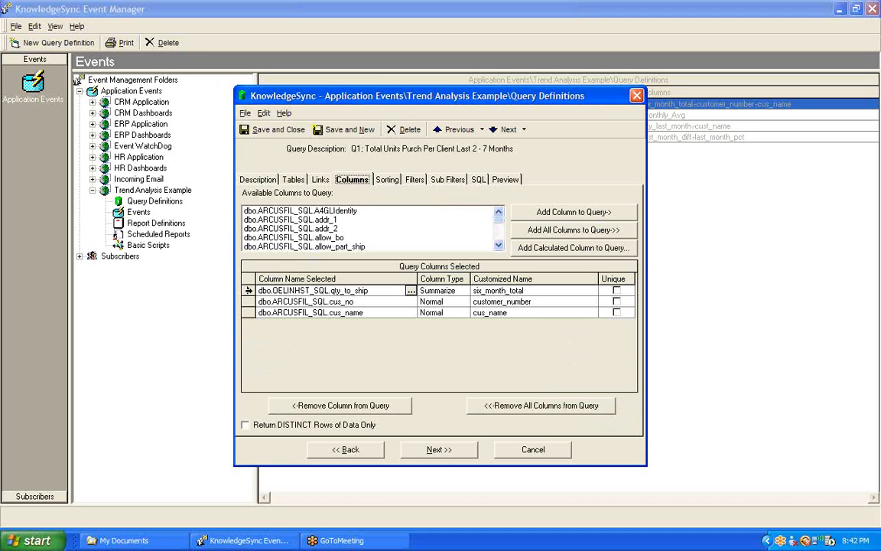
left_click(249, 290)
left_click(456, 290)
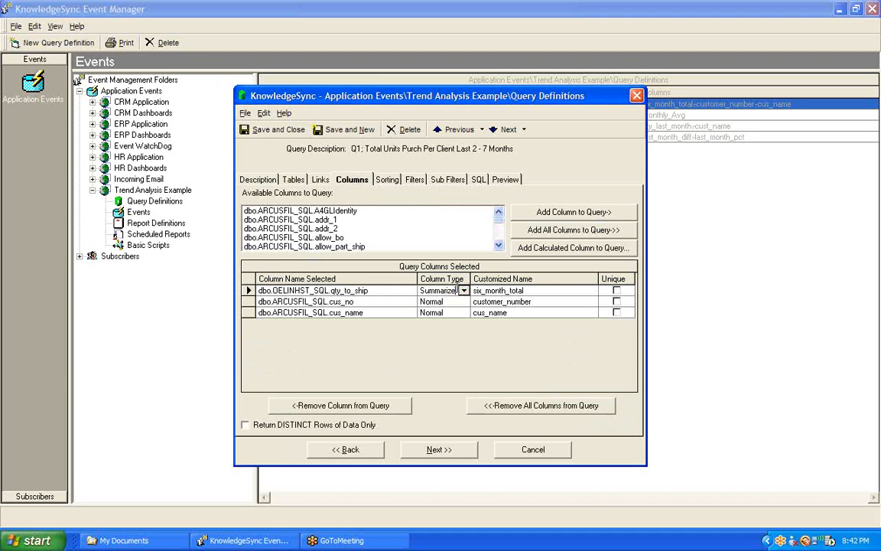
left_click(465, 291)
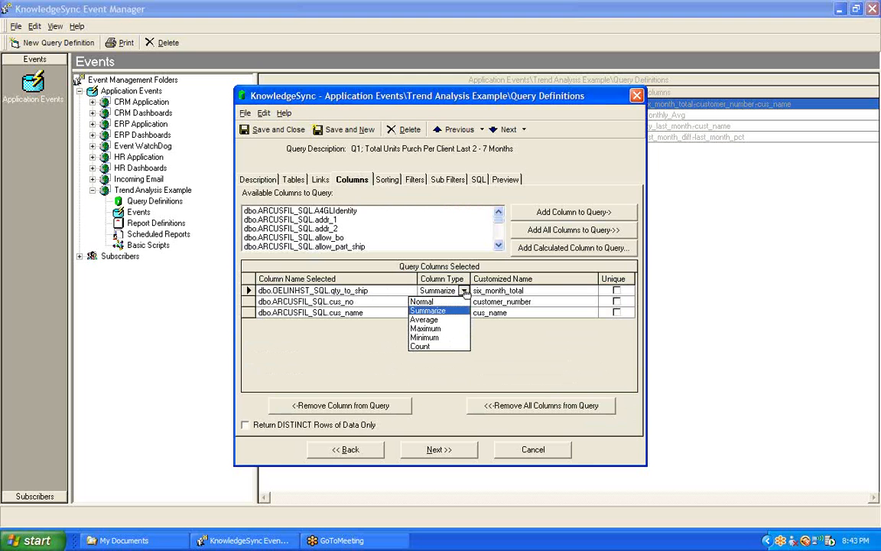
left_click(428, 311)
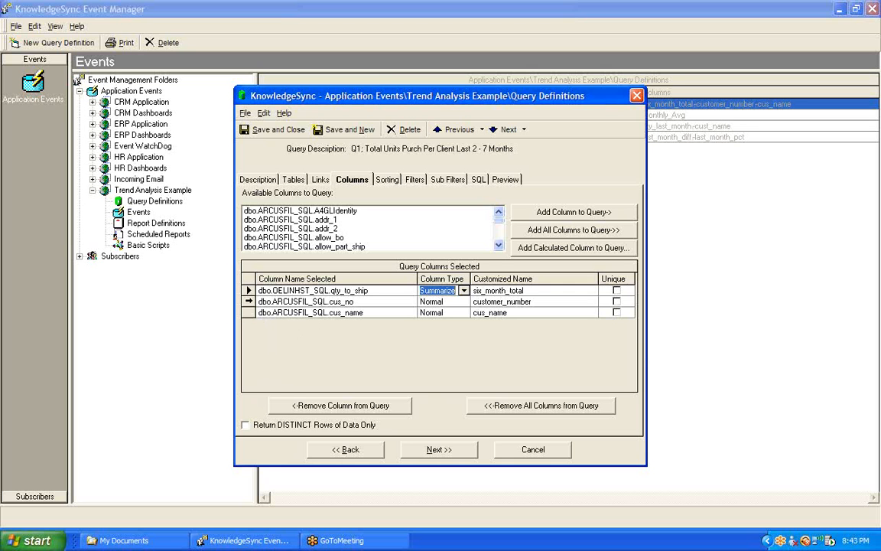
left_click(248, 301)
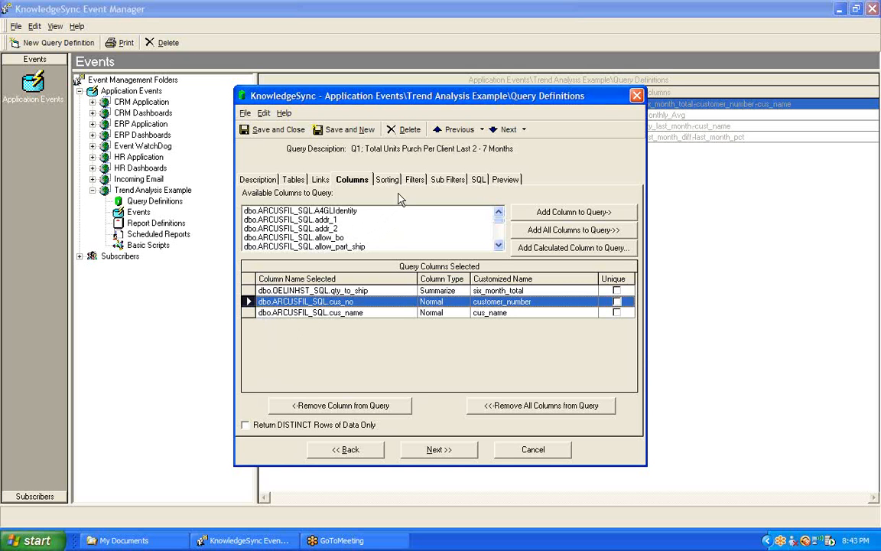
- Review Q1's date filters and the customized name of its qty_to_ship column, and close the query without saving
left_click(413, 180)
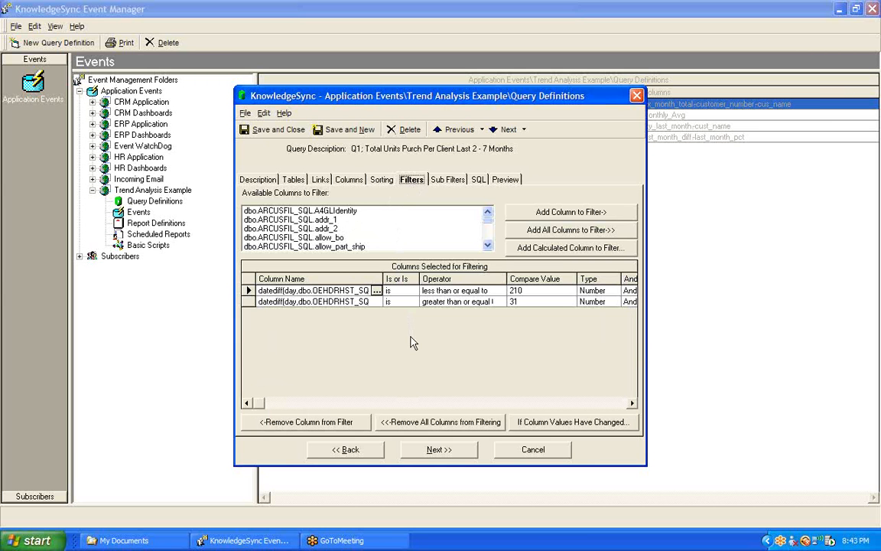
left_click(351, 181)
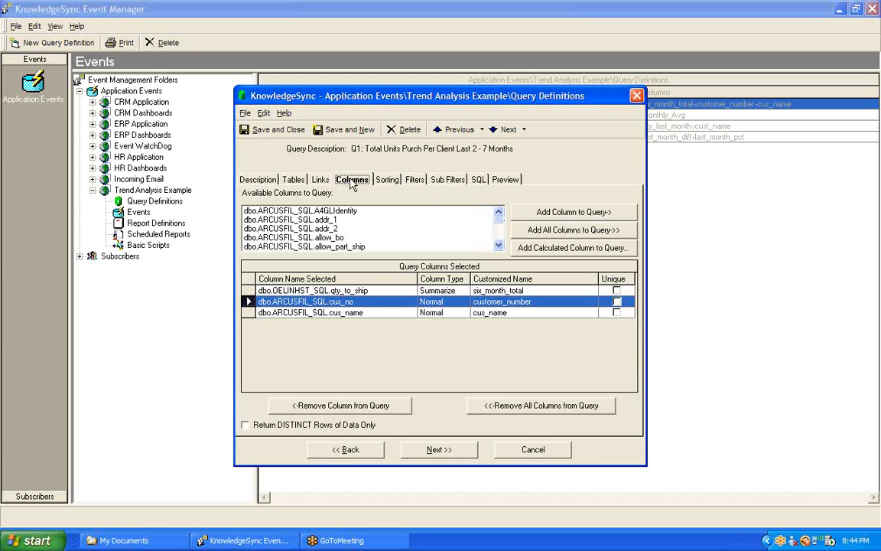
left_click(533, 291)
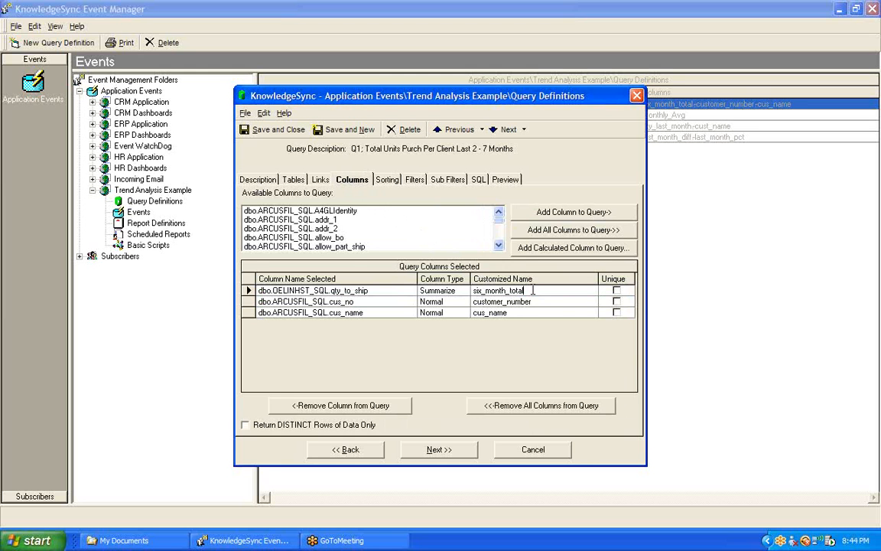
left_click(534, 291)
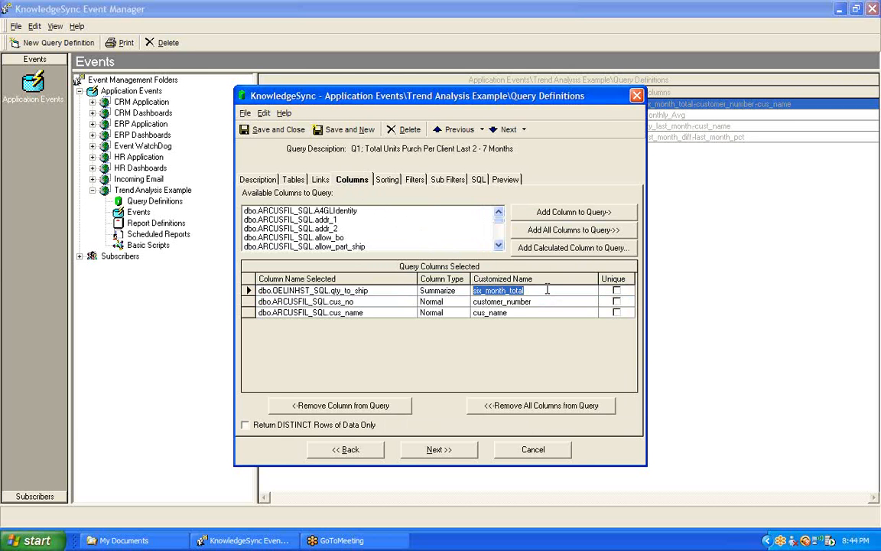
left_click(529, 451)
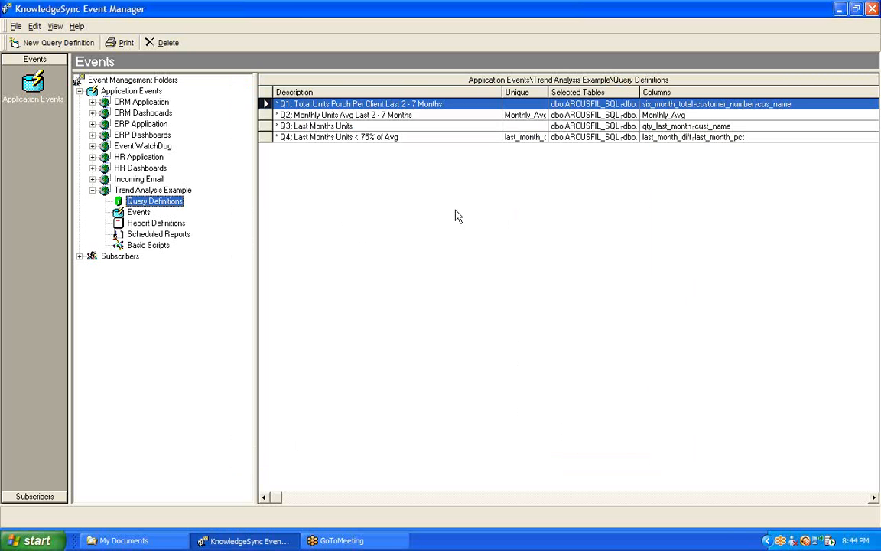
- Open query definition Q2 and review its selected tables and the calculation in its Monthly_Avg column
double_click(349, 116)
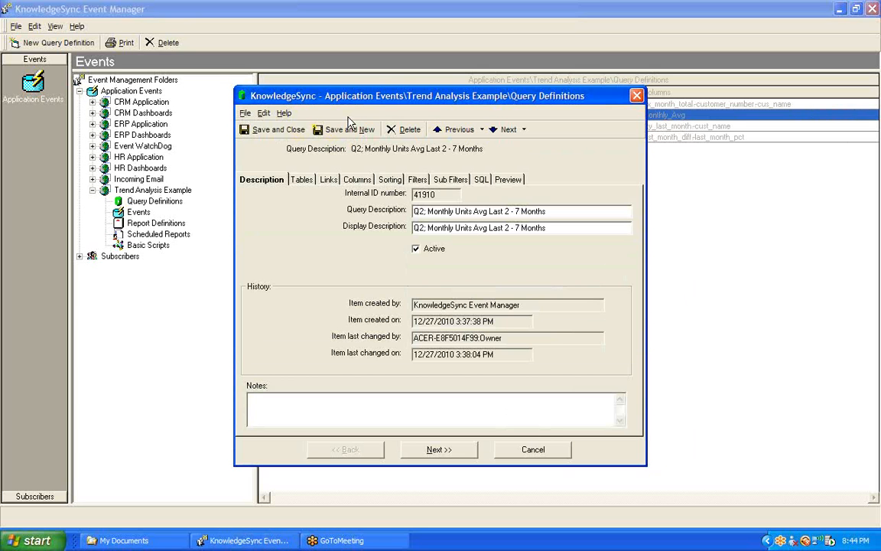
left_click(304, 180)
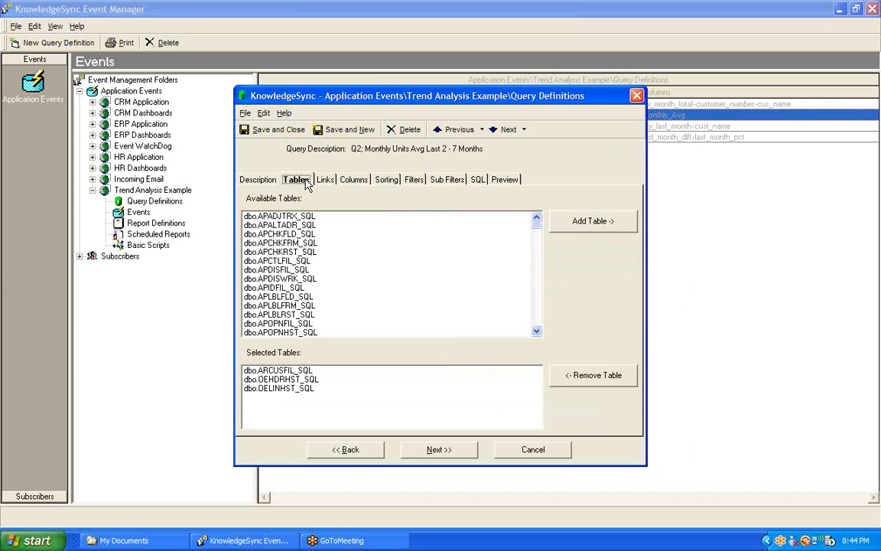
left_click(351, 181)
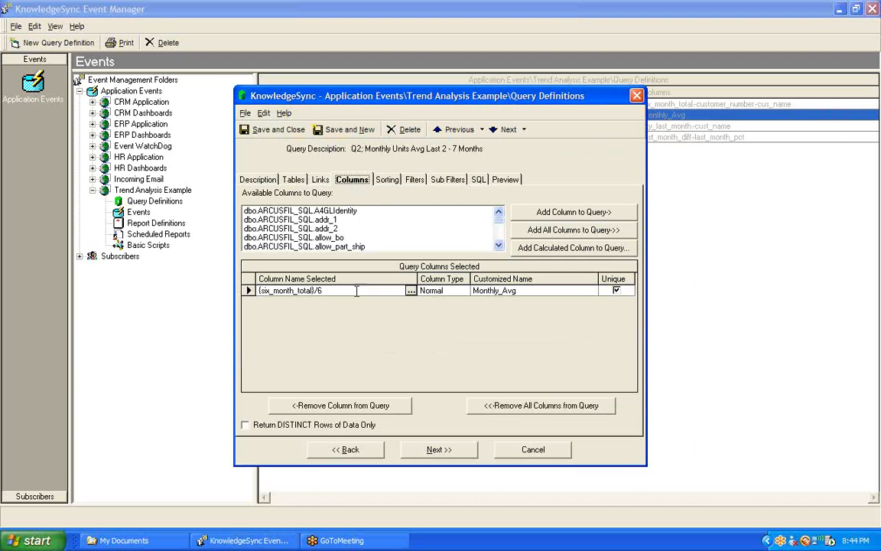
left_click_drag(335, 290, 262, 329)
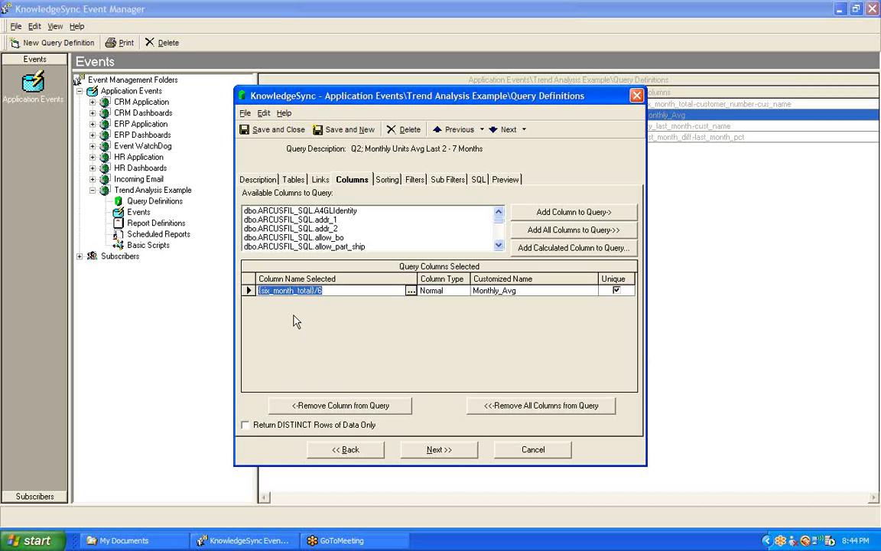
left_click(339, 292)
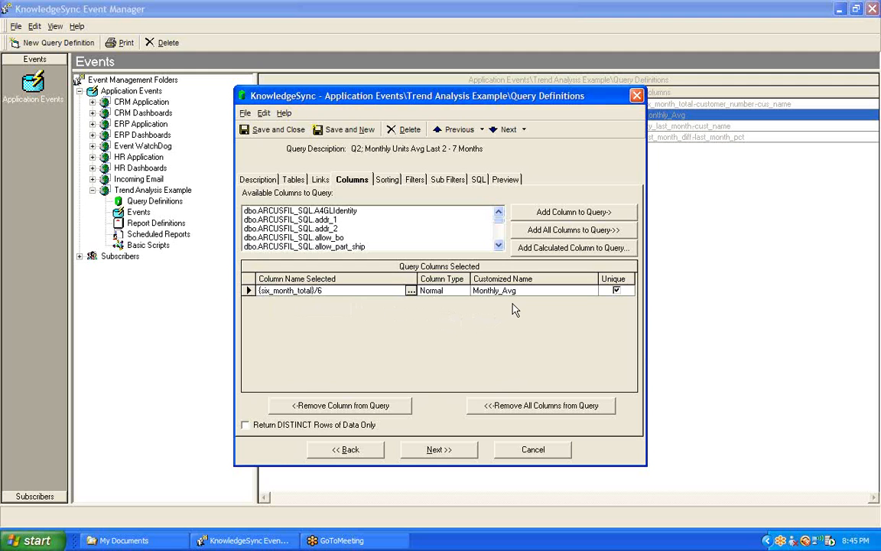
- Examine the full compare value of Q2's cus_no filter, and close the query without saving
left_click(413, 182)
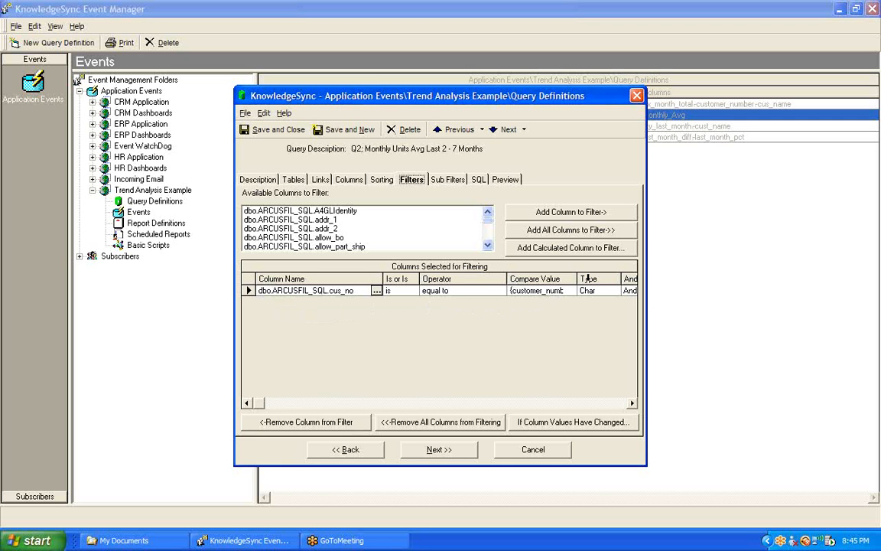
left_click_drag(578, 279, 615, 279)
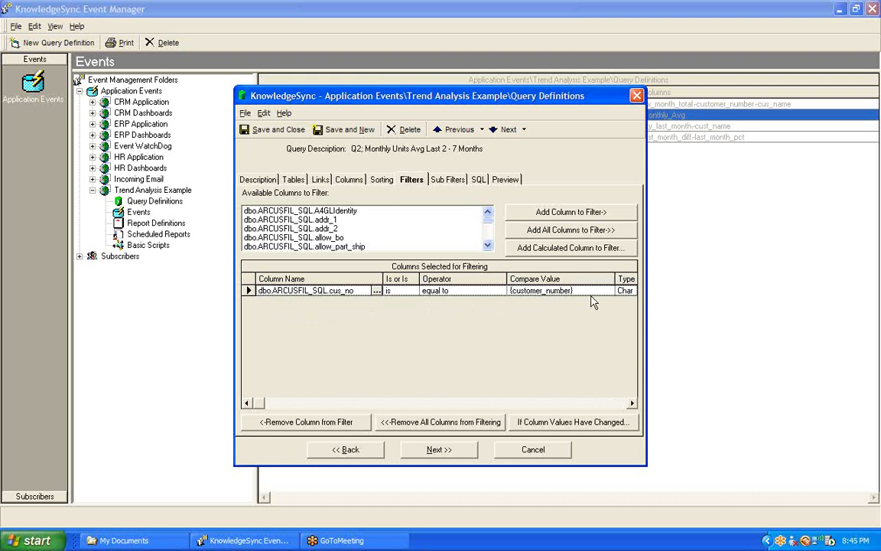
left_click(579, 290)
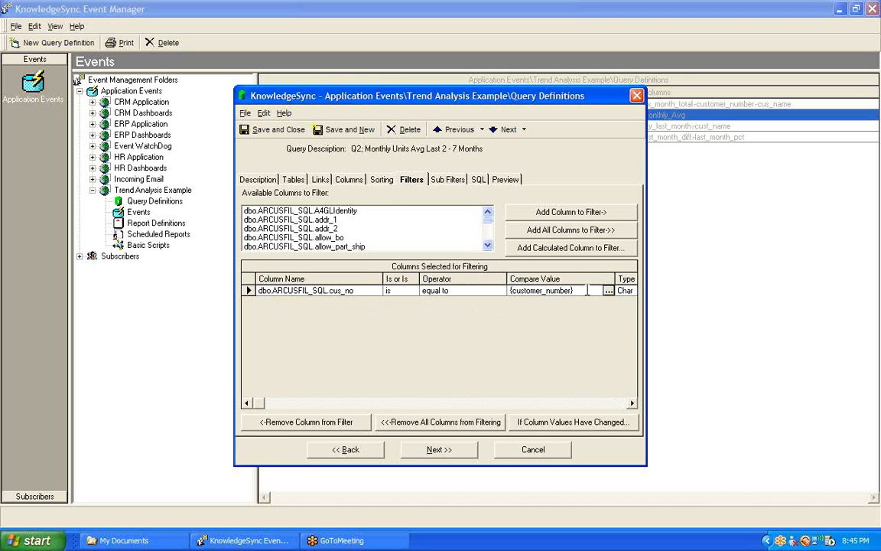
left_click_drag(575, 290, 502, 305)
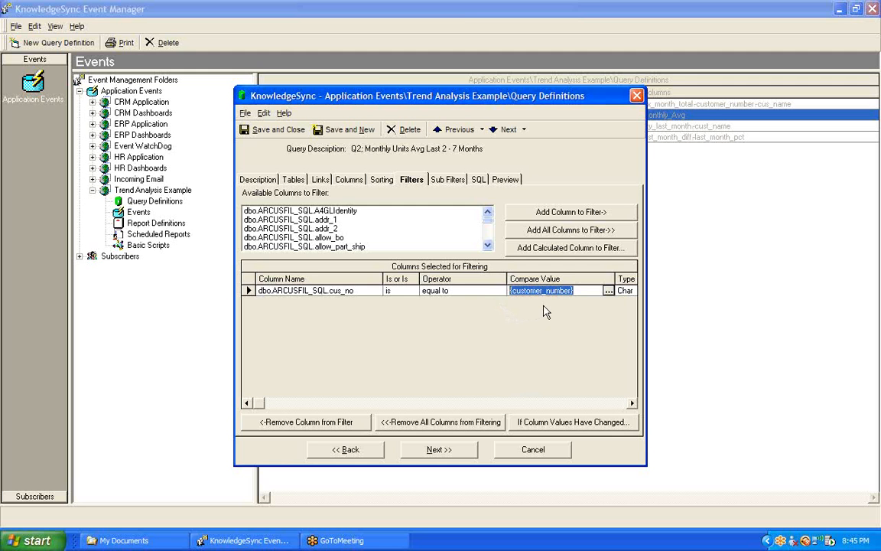
left_click(532, 451)
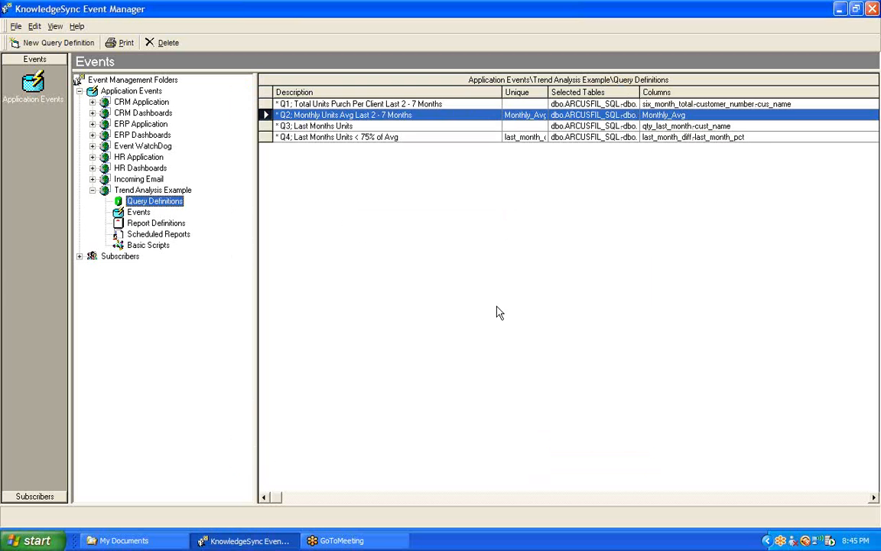
- Open query definition Q3, review its selected tables, and choose Summarize among the column types for qty_to_ship
double_click(348, 127)
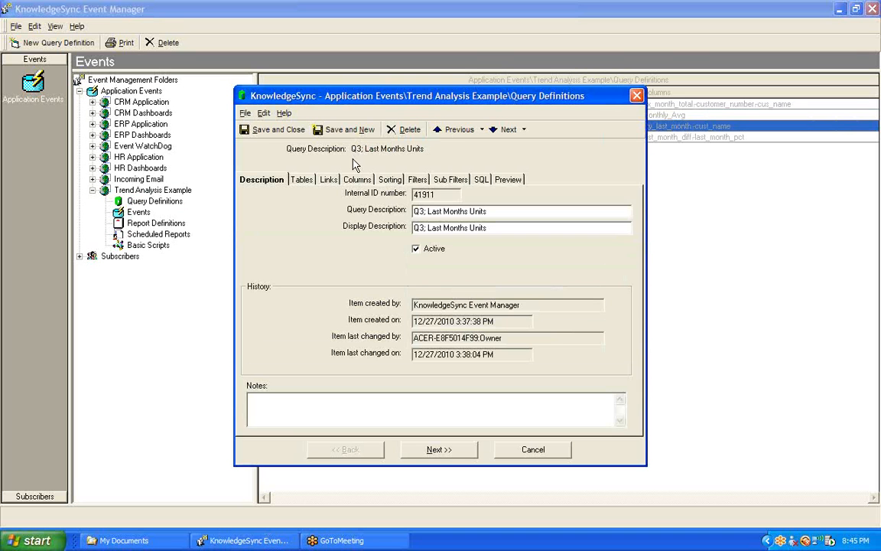
left_click(302, 179)
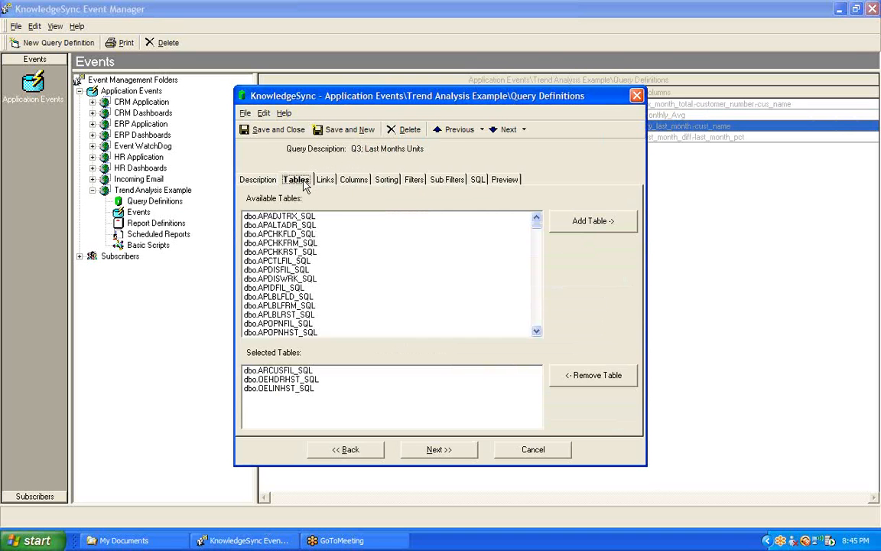
left_click(353, 180)
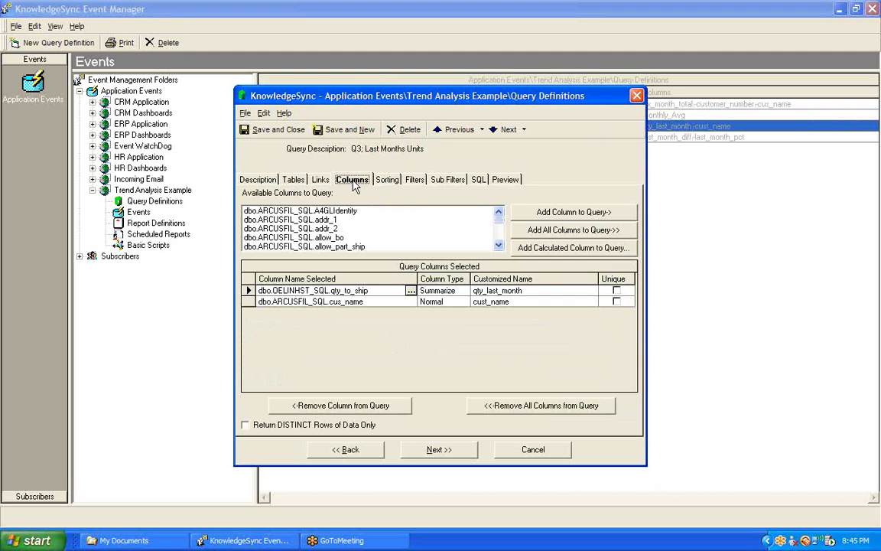
left_click(463, 293)
left_click(463, 291)
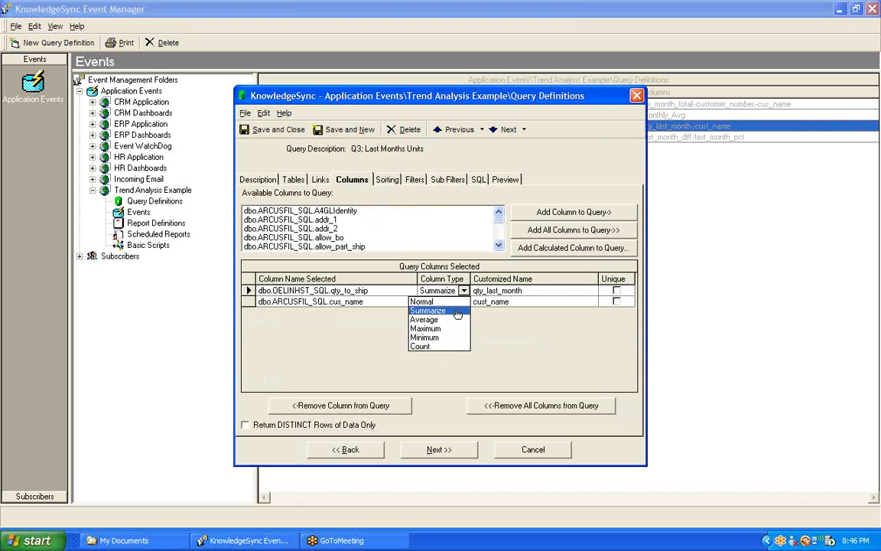
left_click(457, 313)
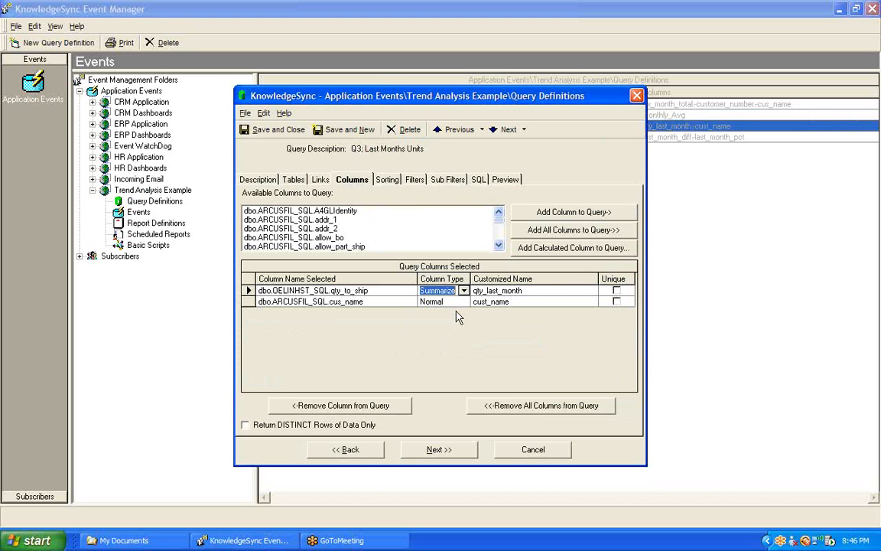
- Highlight the customized names of Q3's qty_to_ship and cus_name columns to review them
left_click(526, 290)
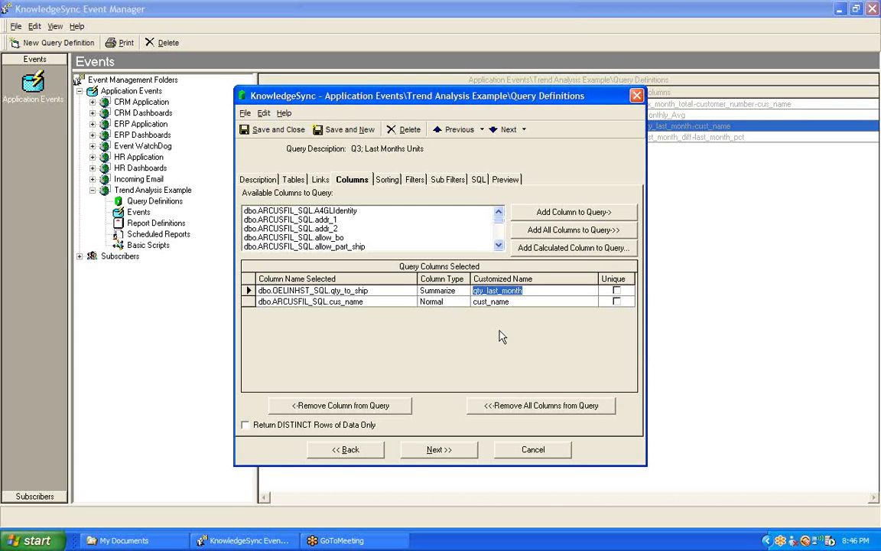
left_click(513, 301)
double_click(520, 301)
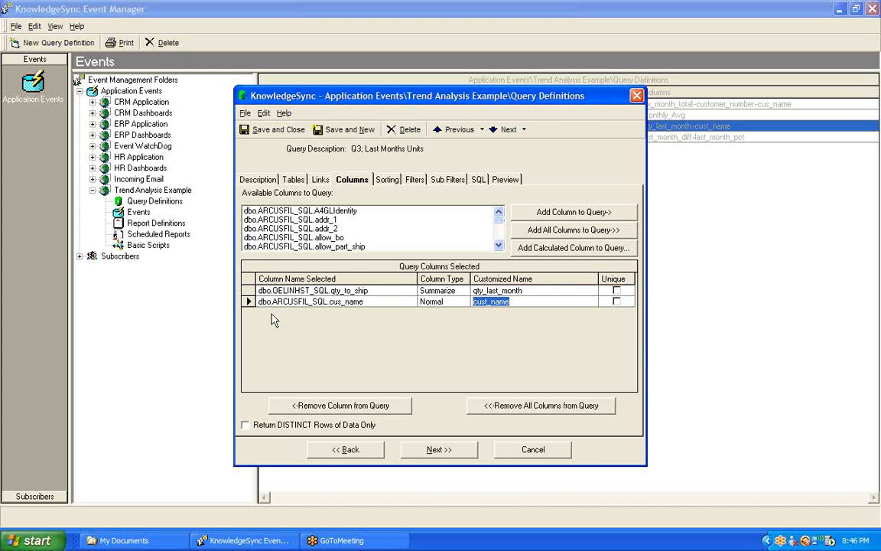
- Review Q3's two ord_dt filters, widening the compare value column to read the full last-month start date entry
left_click(413, 181)
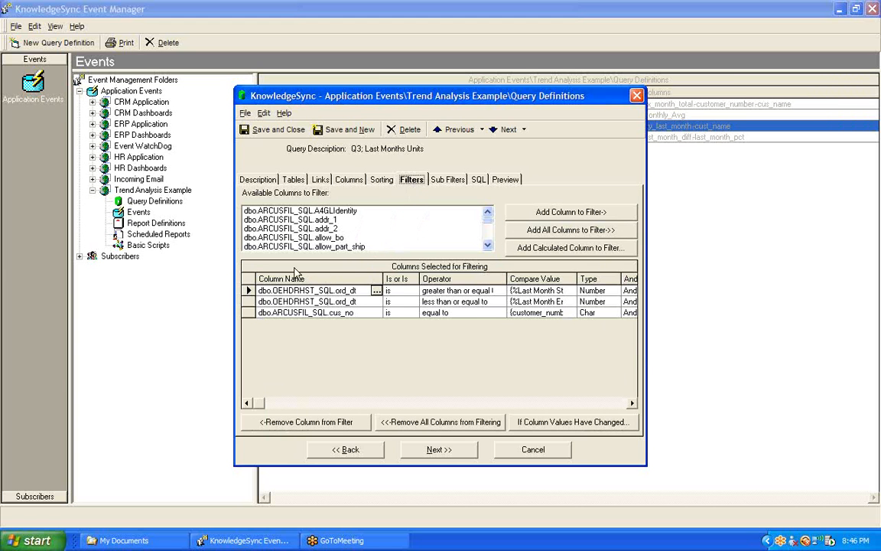
left_click(247, 290)
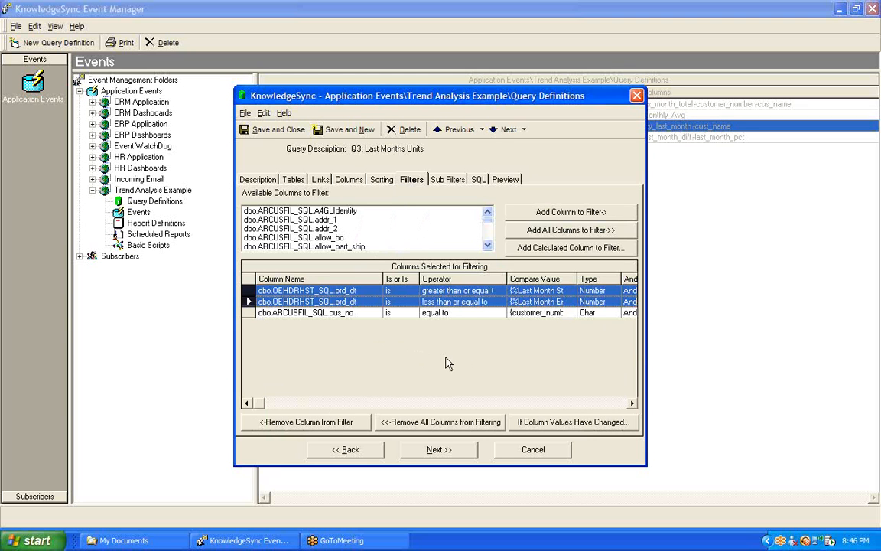
left_click_drag(575, 278, 623, 278)
left_click(611, 290)
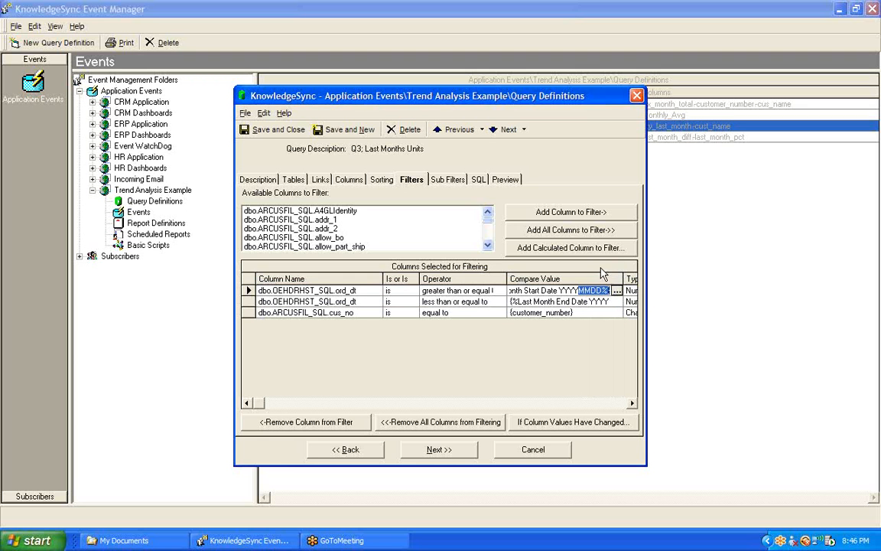
- Examine Q3's cus_no filter and its compare value, and close the query without saving
left_click(555, 312)
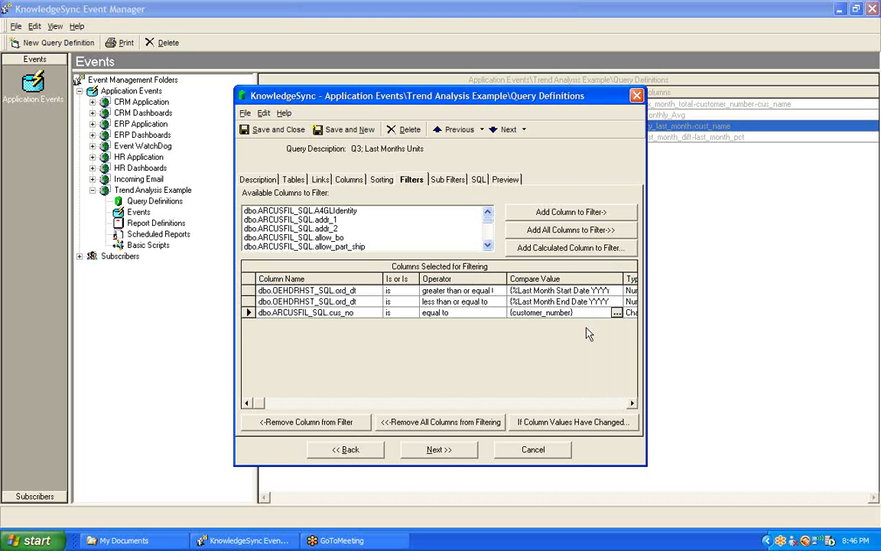
left_click(249, 312)
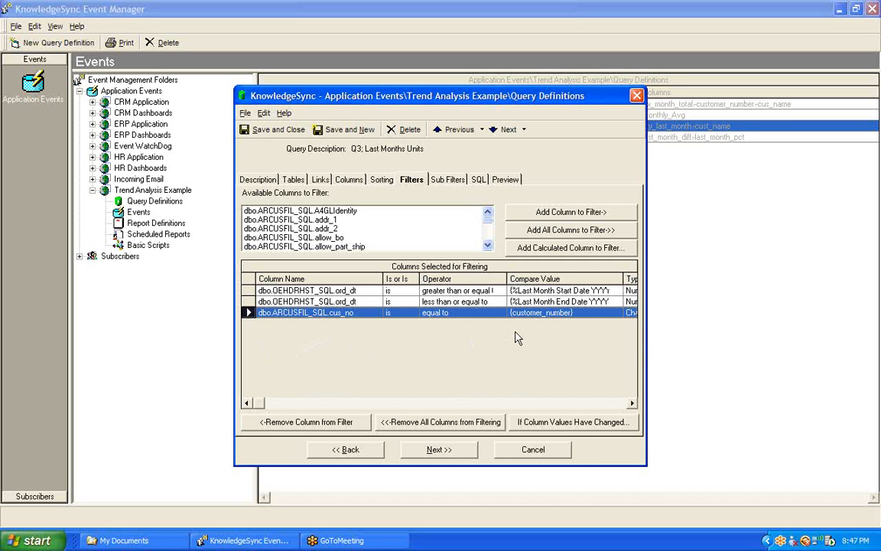
left_click(533, 448)
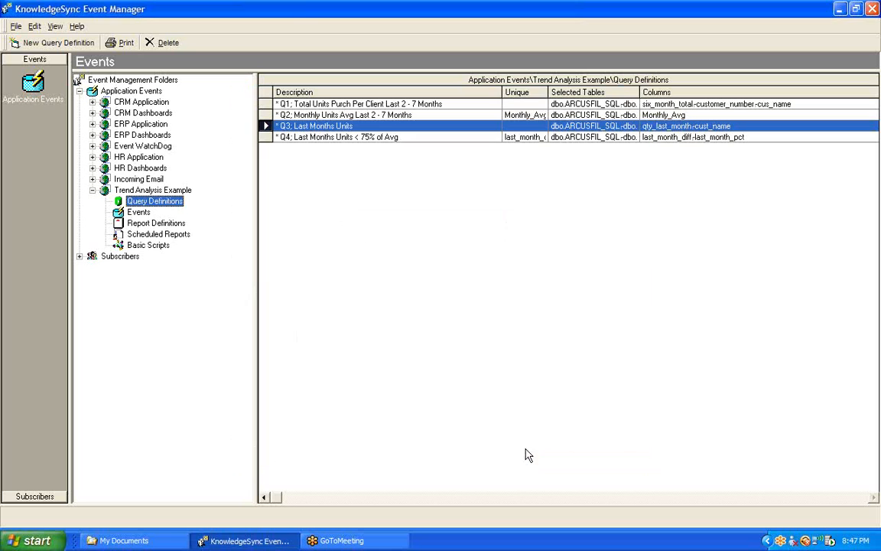
- Open query definition Q4 and review its selected tables and the calculation in its last_month_diff column
double_click(338, 139)
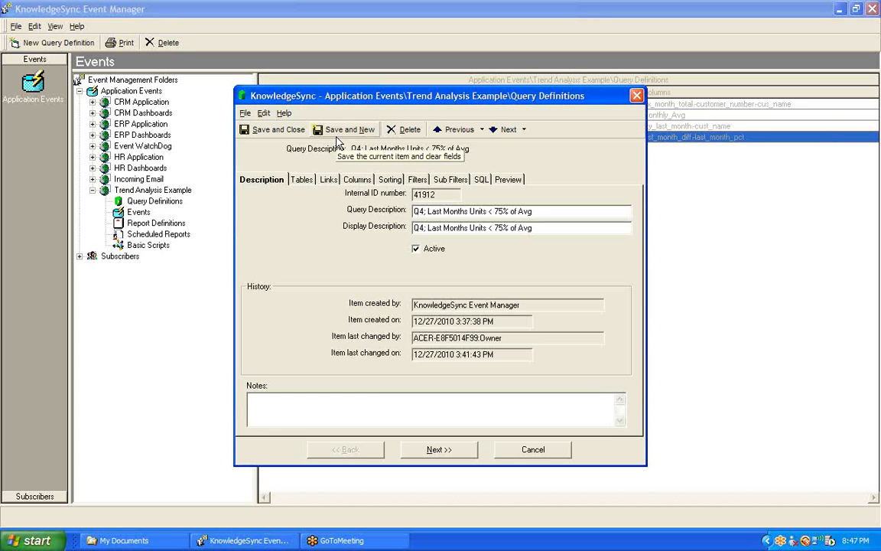
left_click(303, 180)
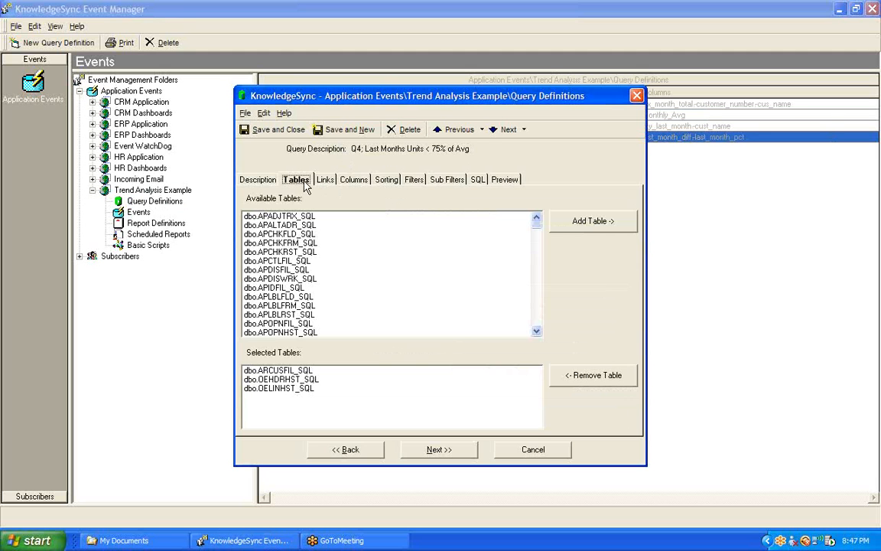
left_click(353, 181)
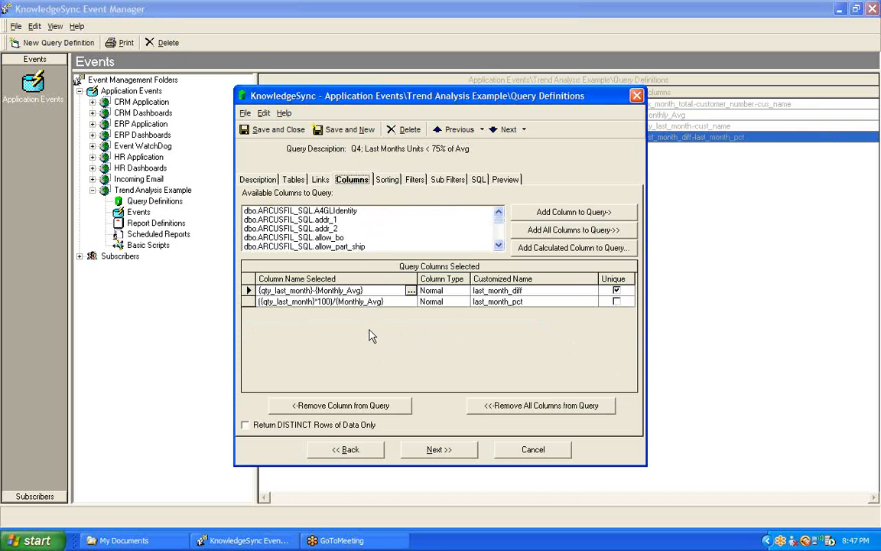
left_click(376, 289)
left_click_drag(376, 290, 258, 291)
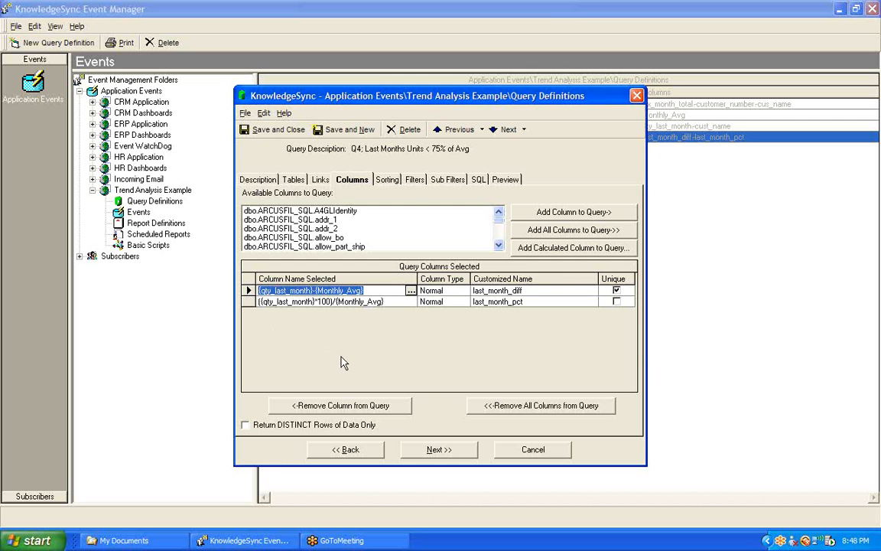
- Review Q4's filters on cus_no, Monthly_Avg and the last-month percentage calculation, widening the compare value column and highlighting all three rows
left_click(416, 181)
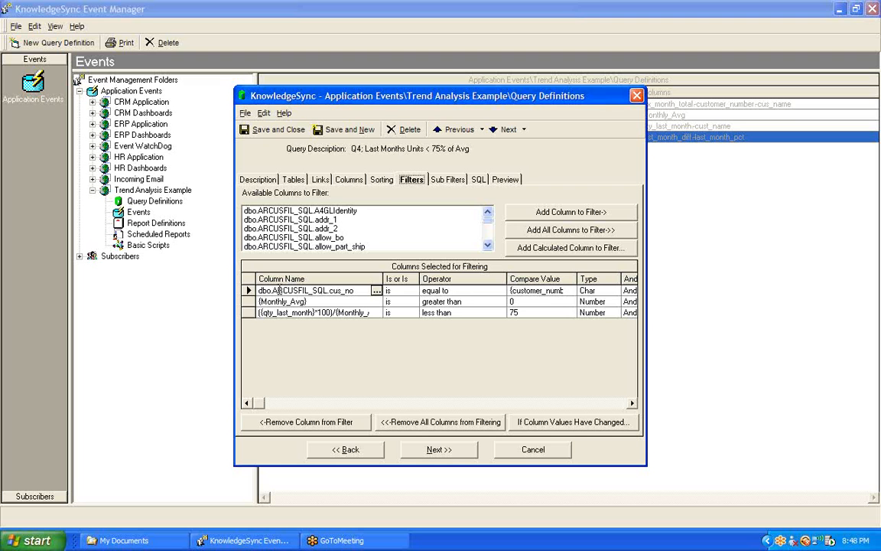
left_click(247, 291)
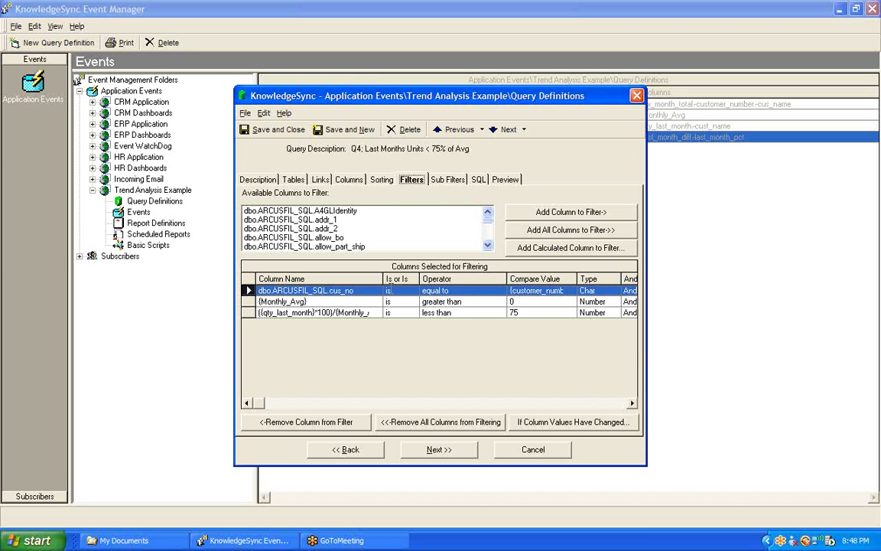
left_click_drag(577, 275, 603, 275)
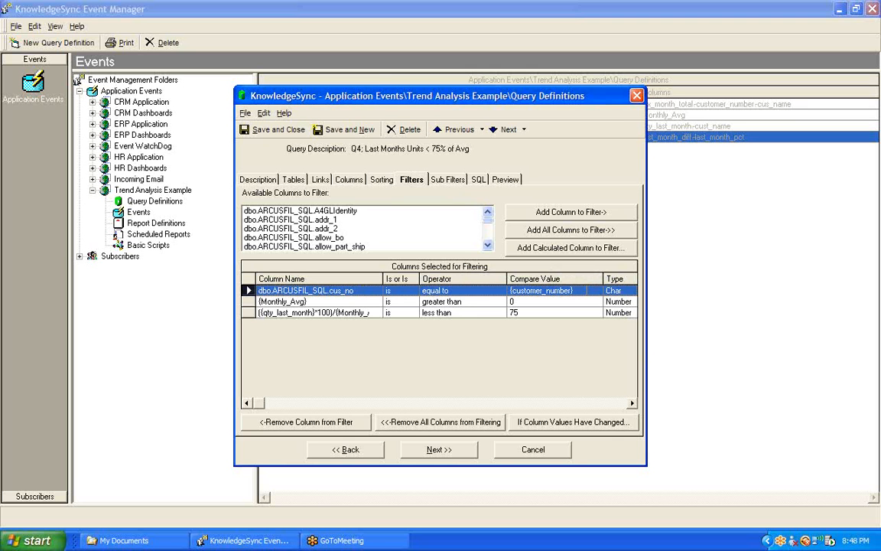
left_click(587, 291)
left_click(567, 354)
left_click(248, 301, "shift")
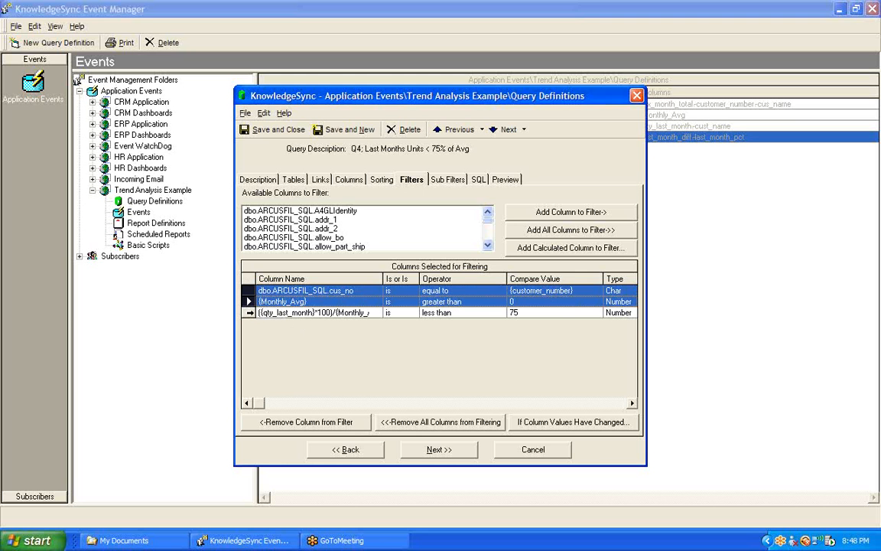
left_click(248, 312, "shift")
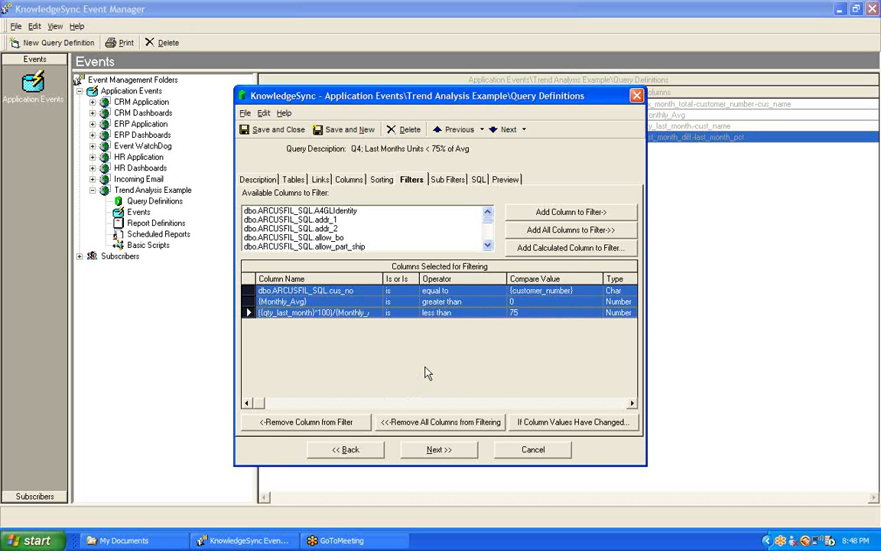
- Close Q4 without saving and display the list of events in the Trend Analysis Example folder
left_click(533, 451)
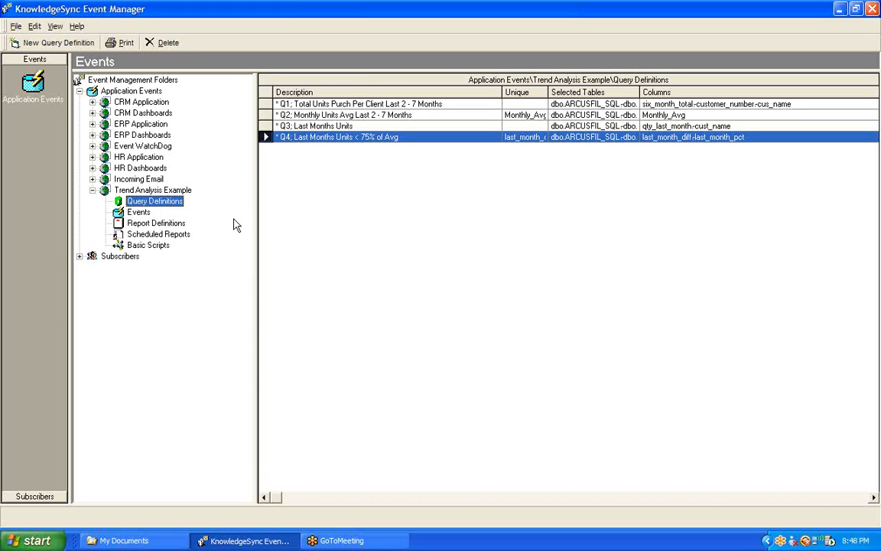
left_click(138, 212)
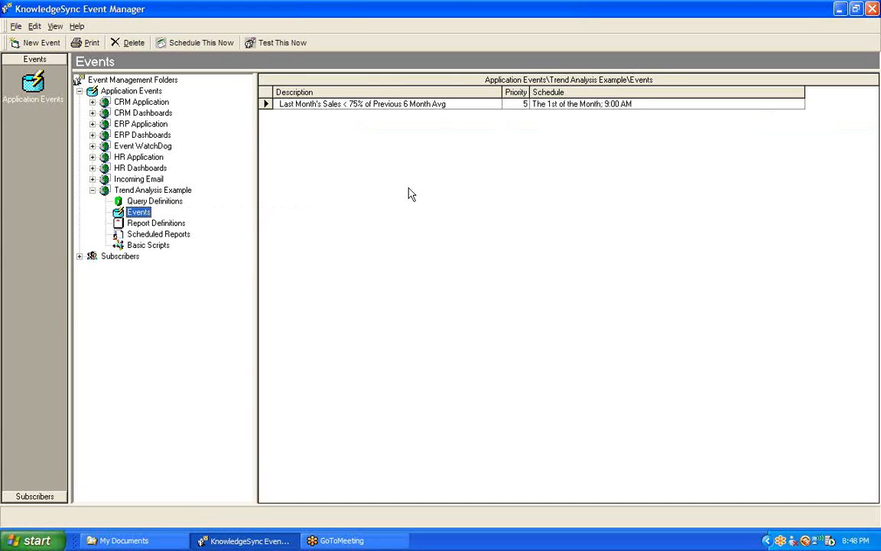